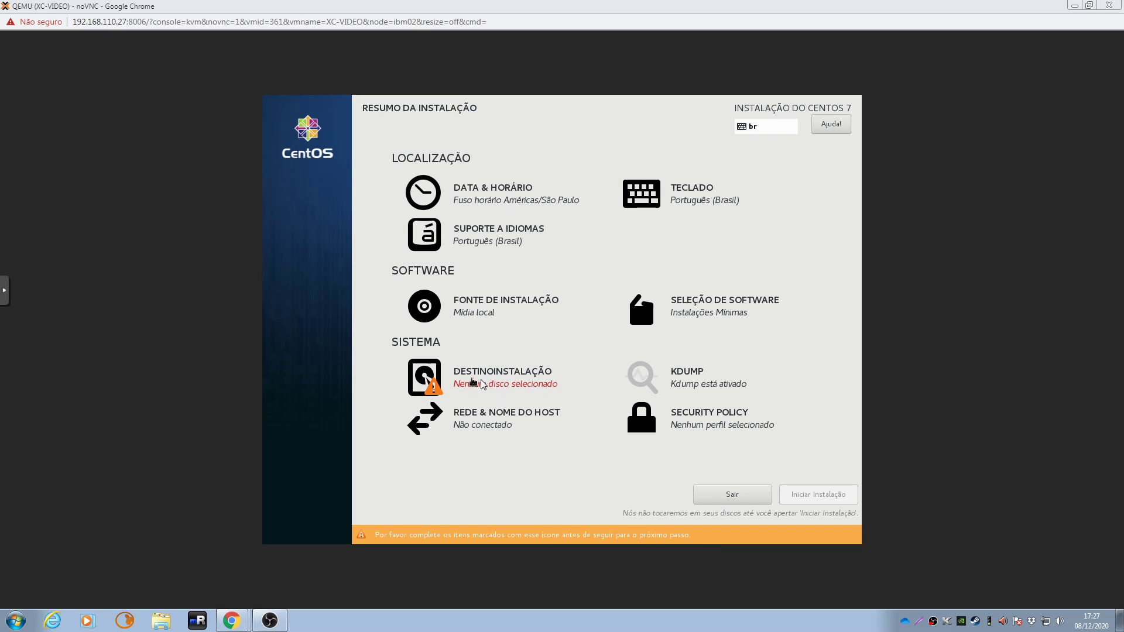
Set the 150 GiB sda disk as the installation destination with manual partitioning and add a swap mount point of 4GB
{"action": "left_click", "coordinate": [482, 383]}
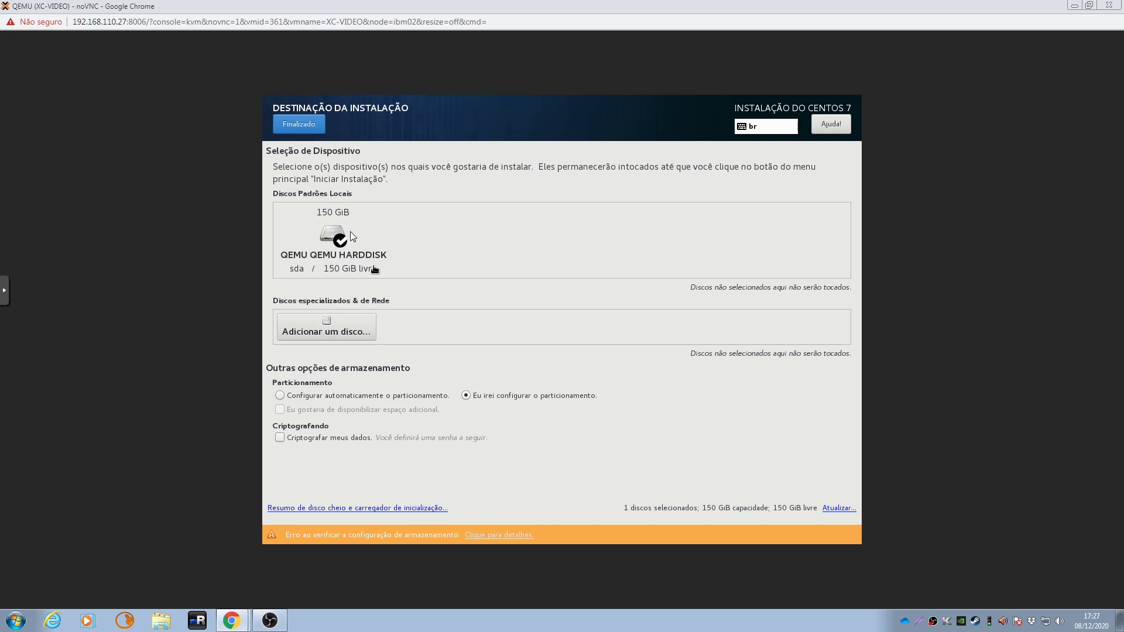
{"action": "left_click", "coordinate": [306, 128]}
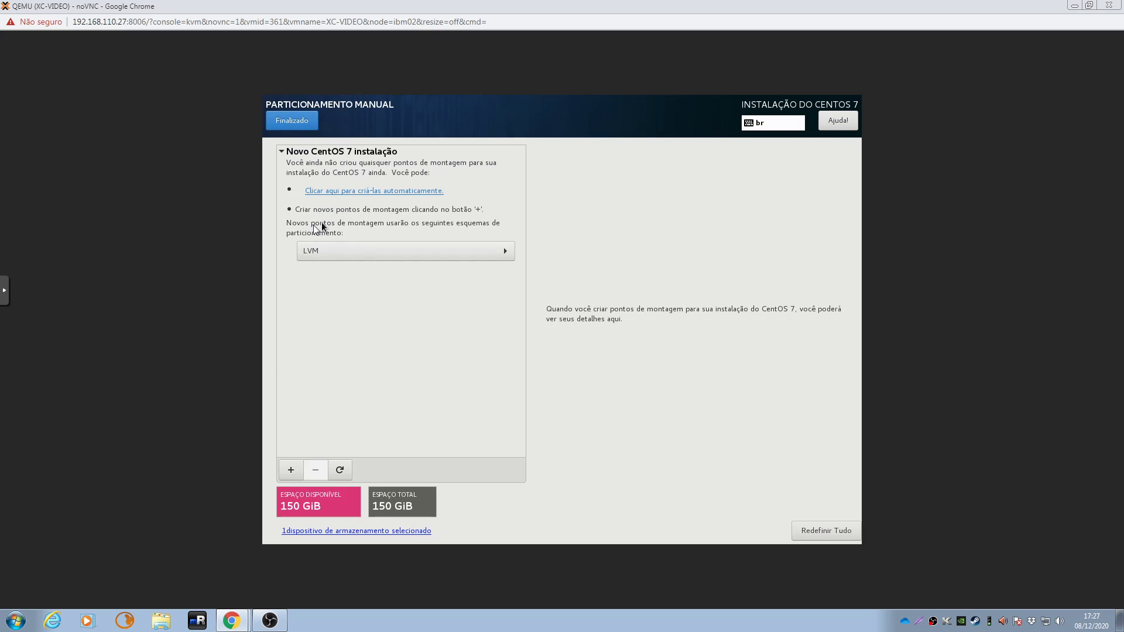
{"action": "left_click", "coordinate": [290, 470]}
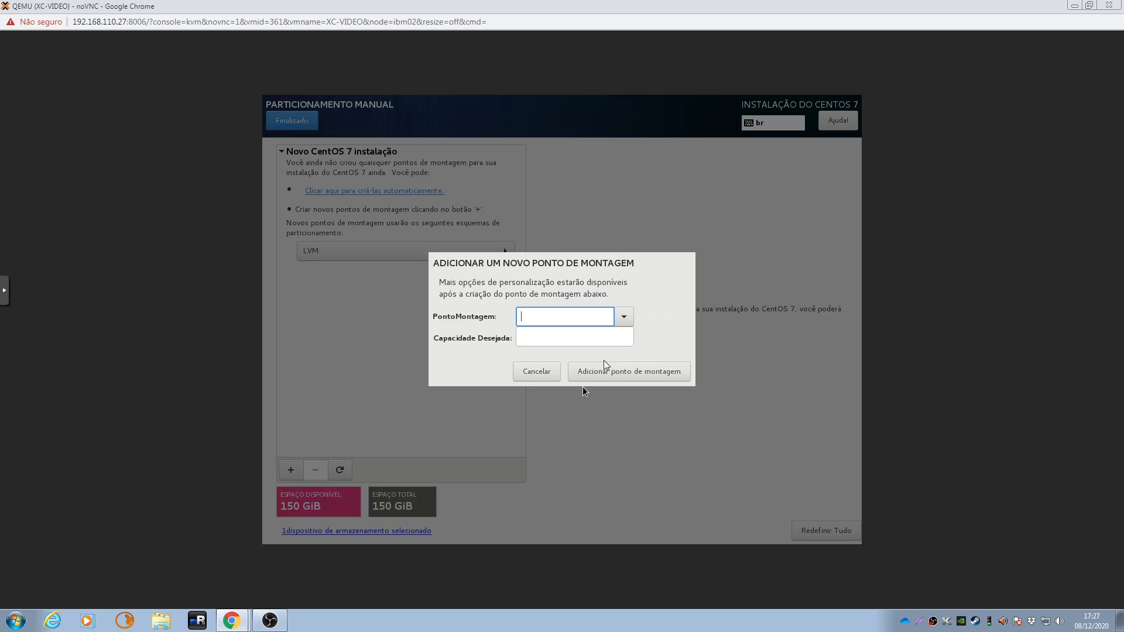
{"action": "left_click", "coordinate": [625, 317]}
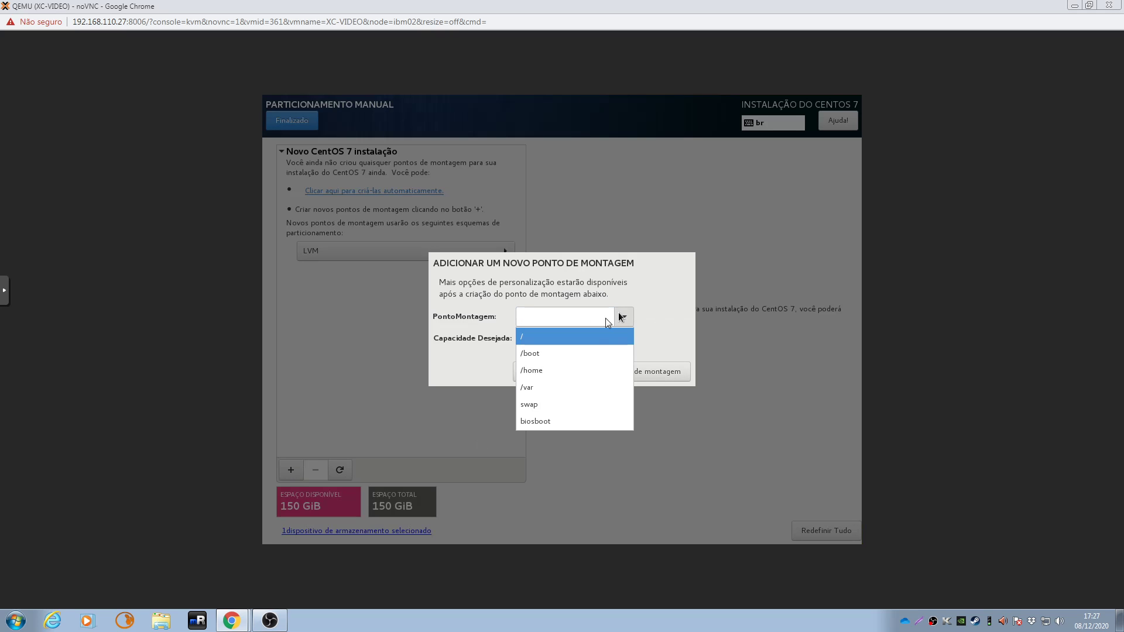
{"action": "left_click", "coordinate": [548, 404]}
{"action": "left_click", "coordinate": [534, 341]}
{"action": "type", "text": "4"}
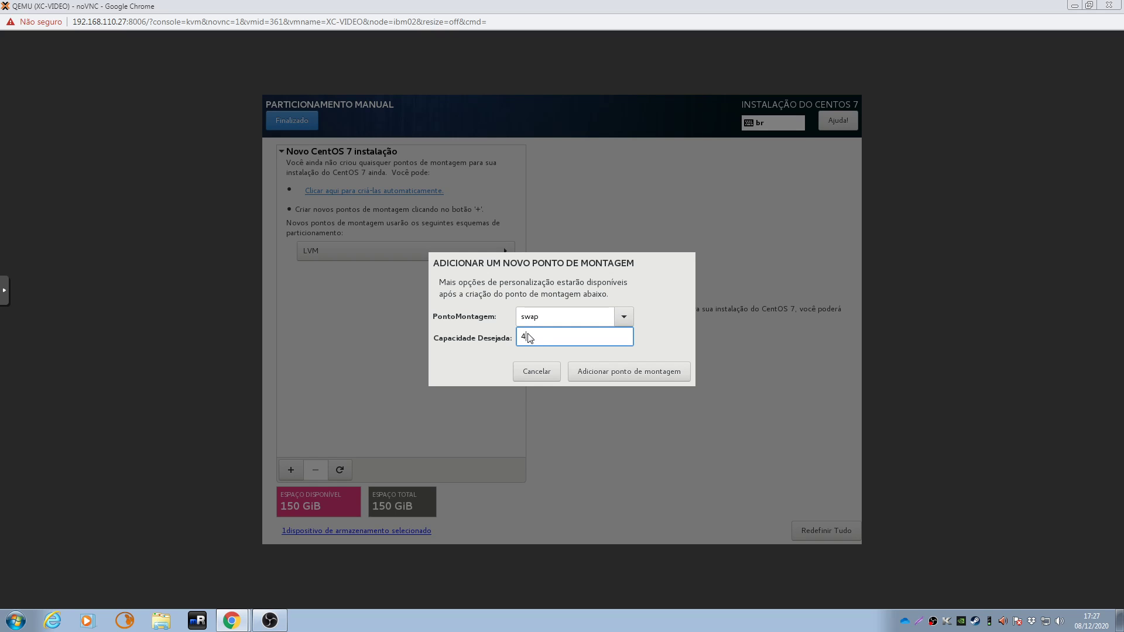
{"action": "type", "text": "GB"}
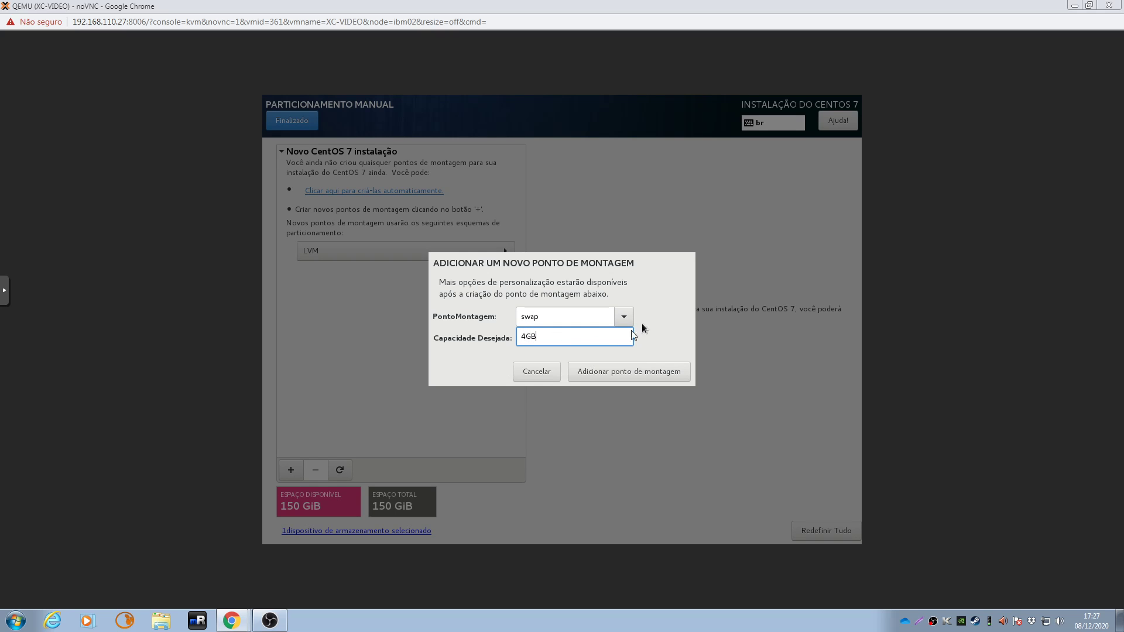
{"action": "left_click", "coordinate": [588, 378]}
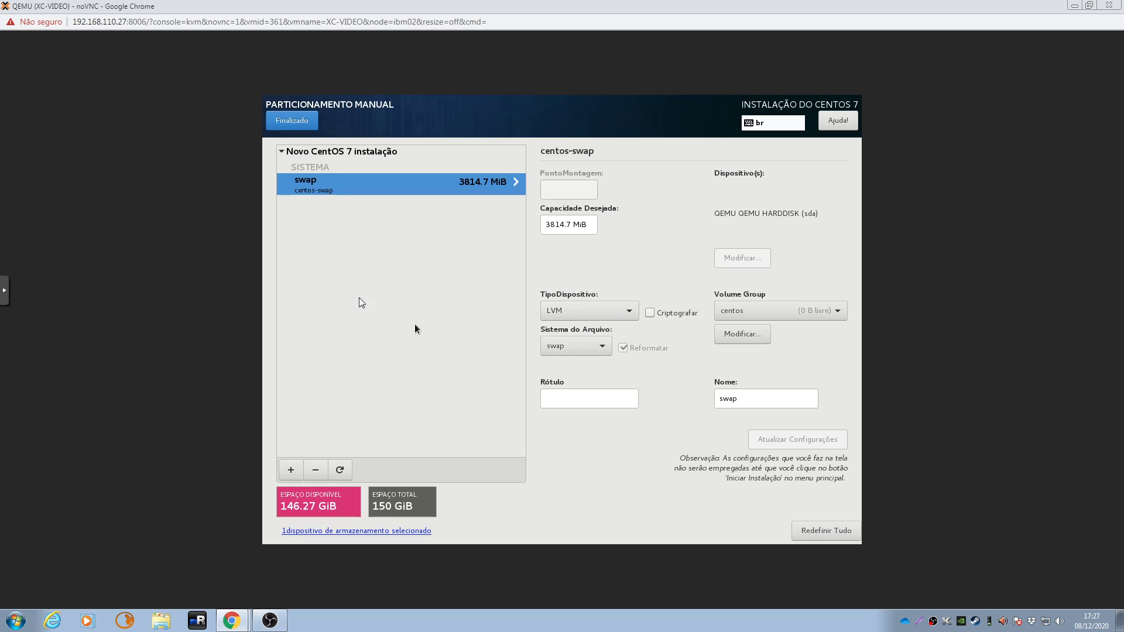
Add a /boot mount point with a desired capacity of 400MB
{"action": "left_click", "coordinate": [293, 469]}
{"action": "left_click", "coordinate": [624, 318]}
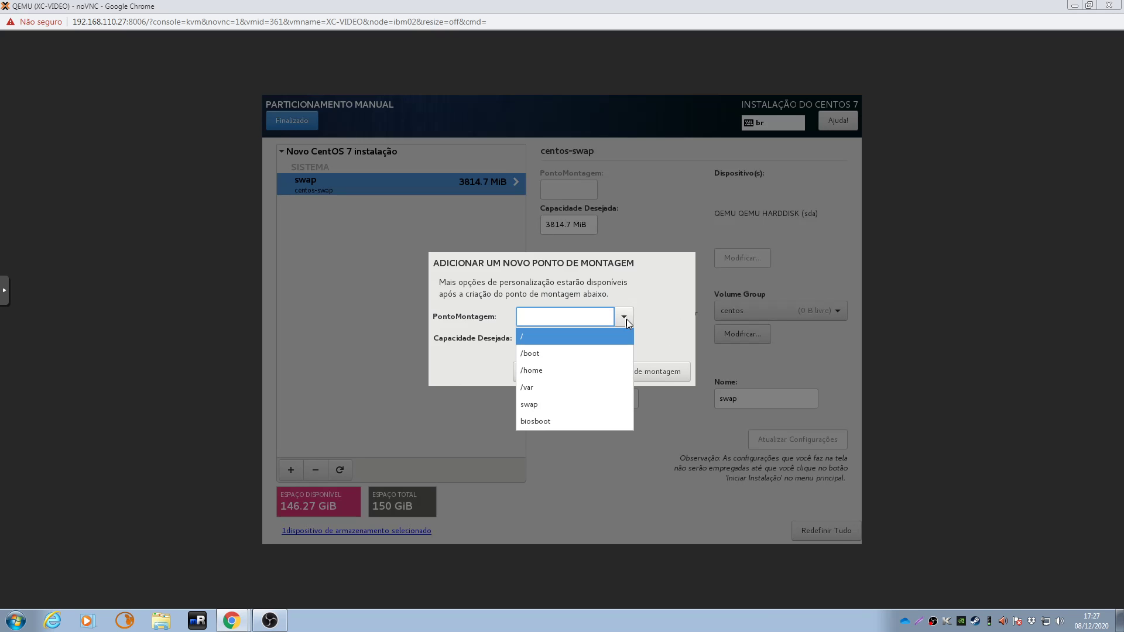
{"action": "left_click", "coordinate": [536, 355]}
{"action": "key", "text": "Tab"}
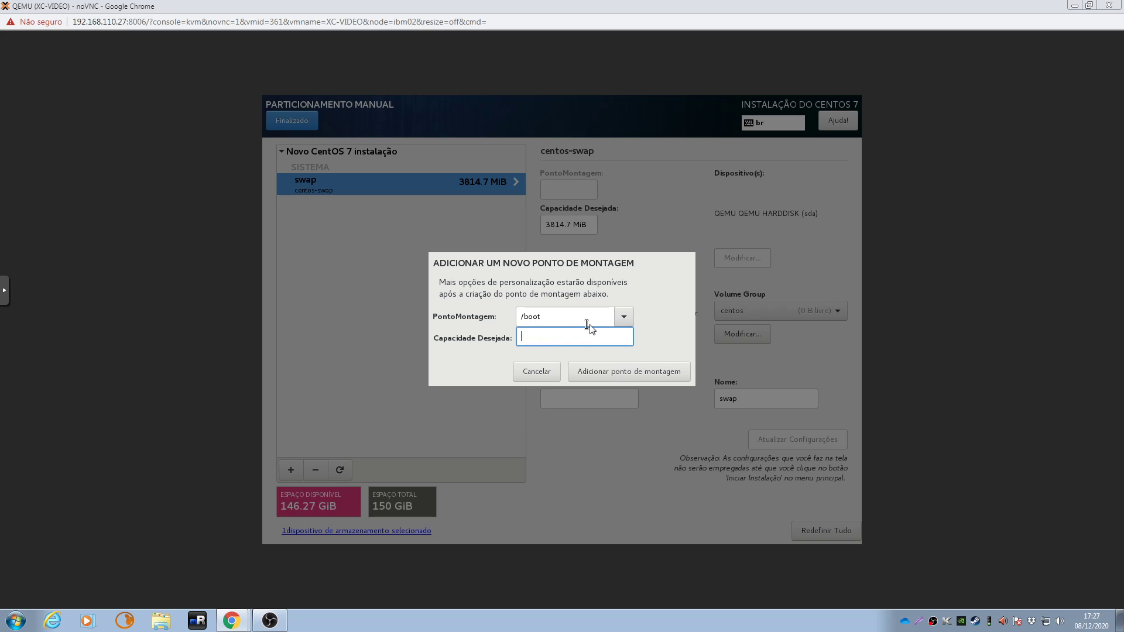
{"action": "type", "text": "490"}
{"action": "key", "text": "BackSpace"}
{"action": "key", "text": "BackSpace"}
{"action": "type", "text": "00MB"}
{"action": "left_click", "coordinate": [624, 318]}
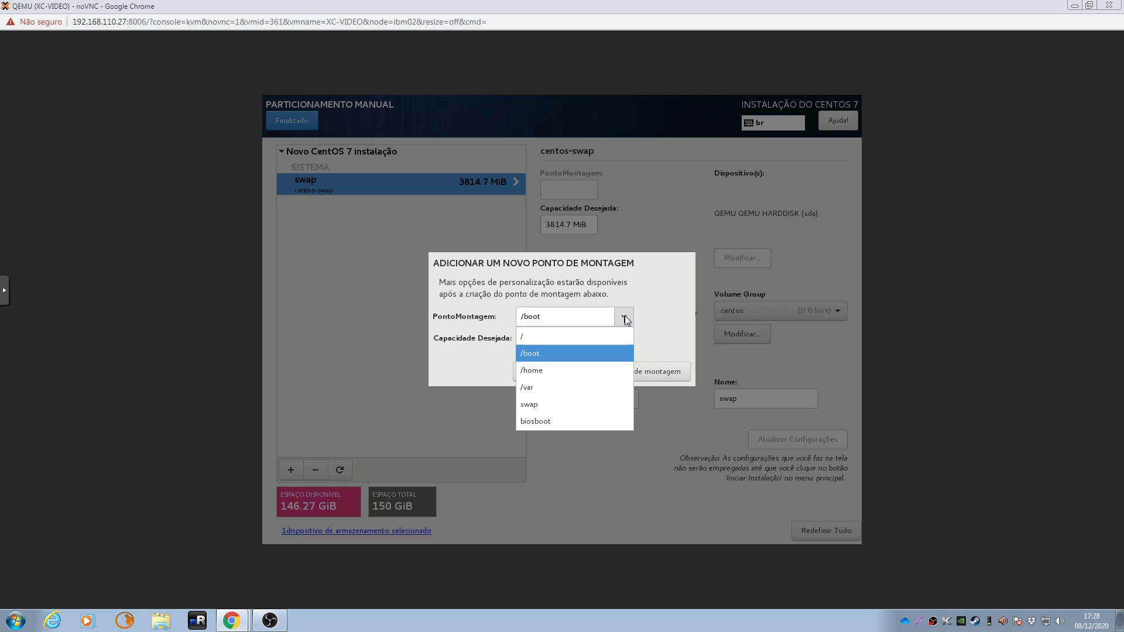
{"action": "left_click", "coordinate": [536, 360]}
{"action": "left_click", "coordinate": [622, 323]}
{"action": "left_click", "coordinate": [621, 319]}
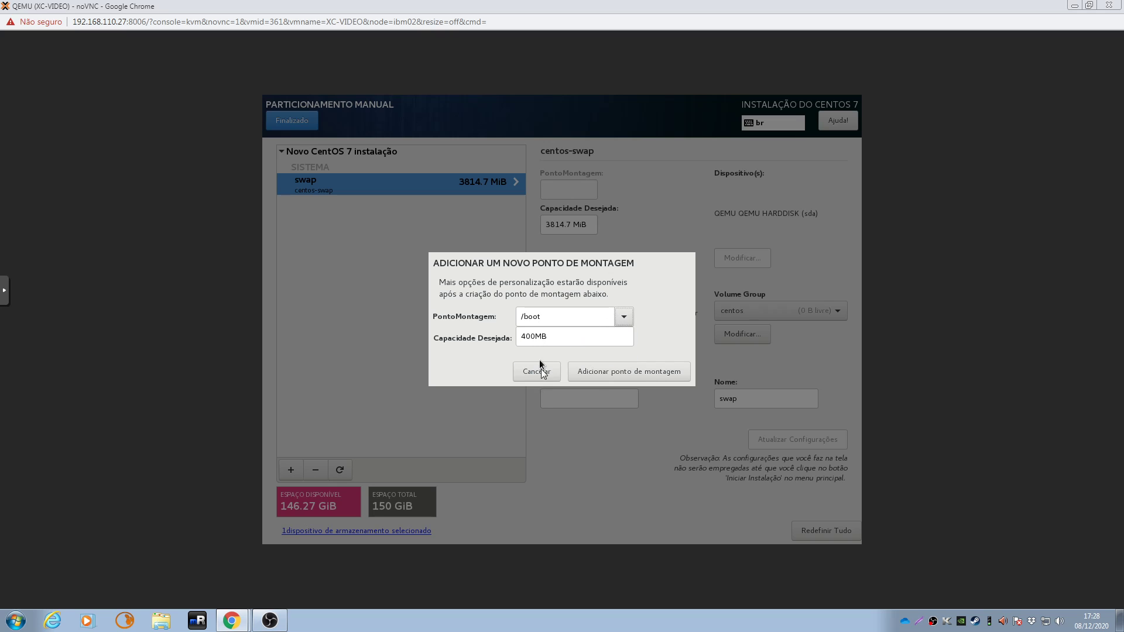
{"action": "left_click", "coordinate": [593, 376]}
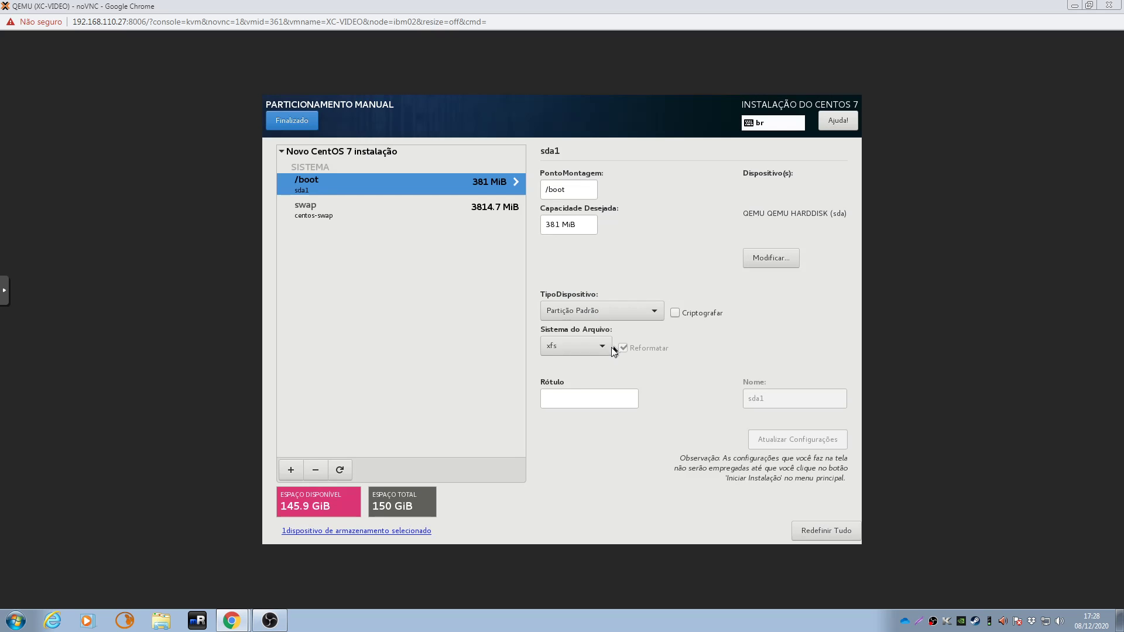
Add a /var/log mount point with a desired capacity of 15GB
{"action": "left_click", "coordinate": [291, 469]}
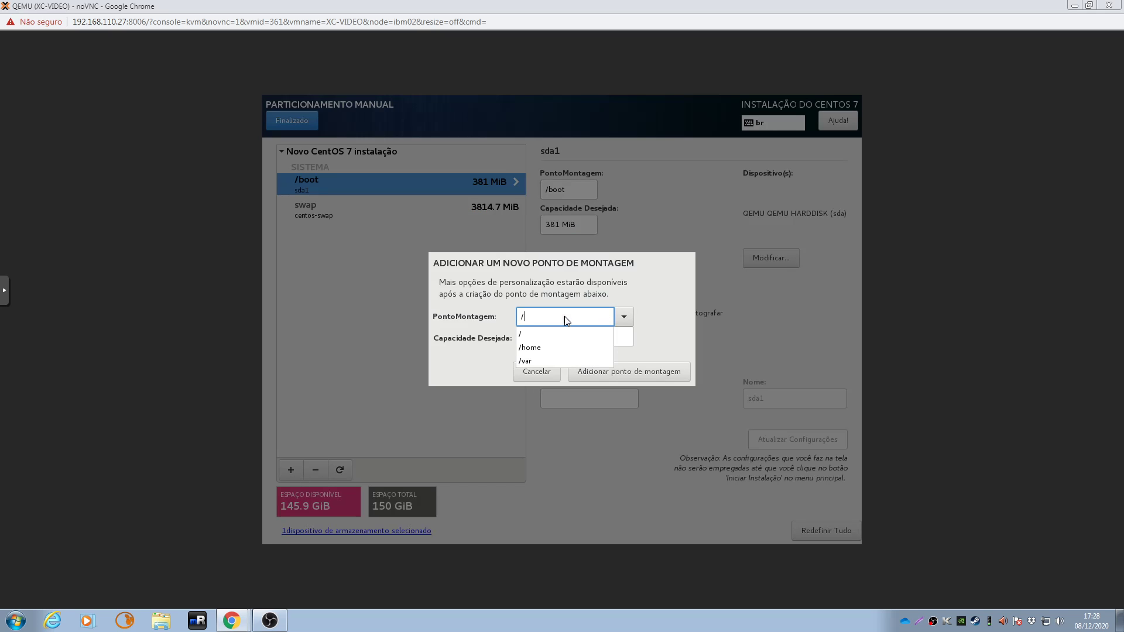
{"action": "type", "text": "/var/"}
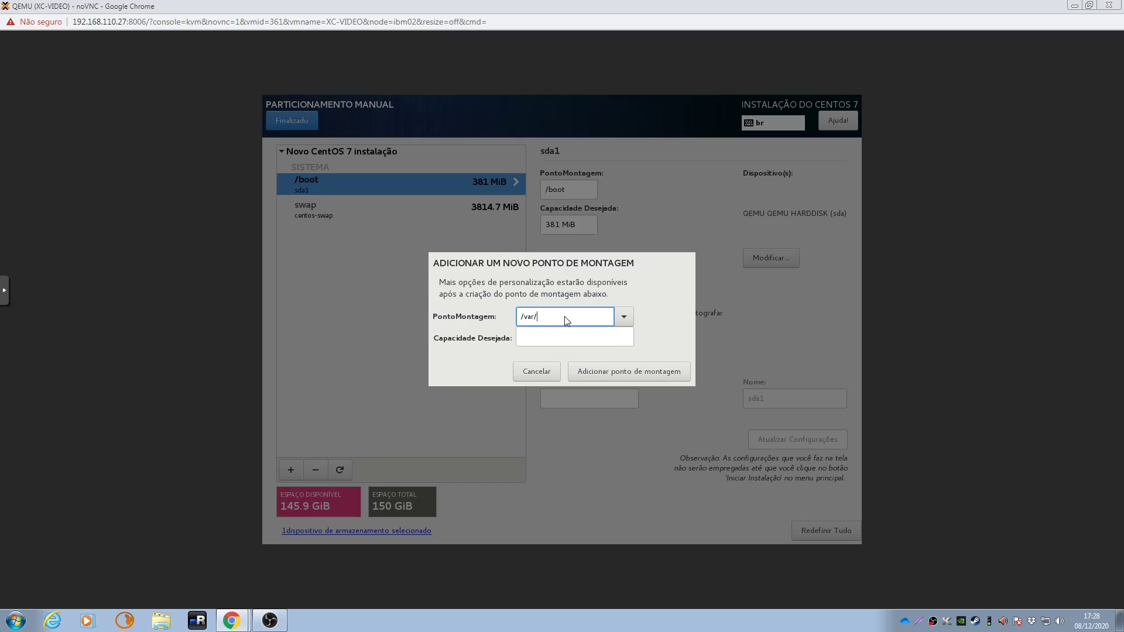
{"action": "type", "text": "log"}
{"action": "left_click", "coordinate": [534, 335]}
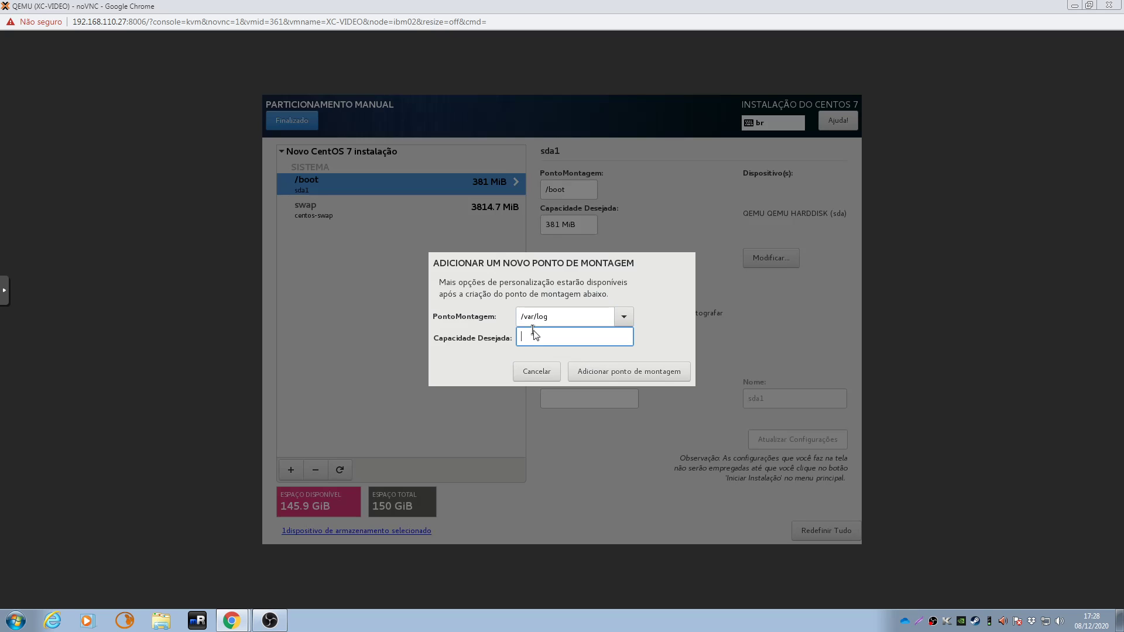
{"action": "type", "text": "15GB"}
{"action": "left_click", "coordinate": [601, 378]}
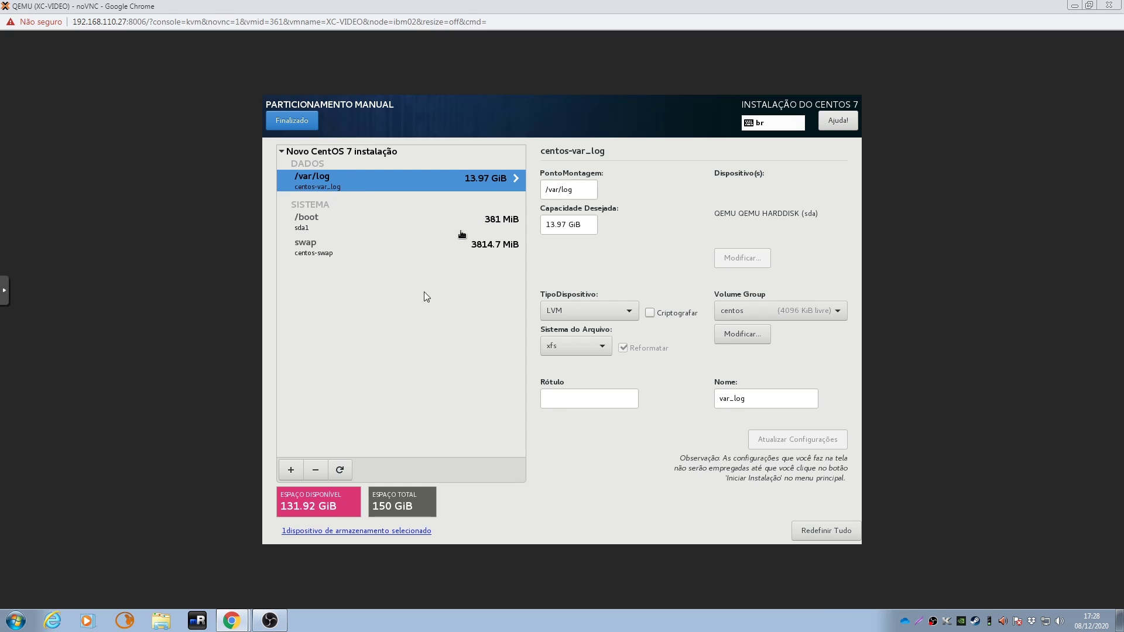
Add the root (/) mount point with a desired capacity of 30GB
{"action": "left_click", "coordinate": [291, 469]}
{"action": "left_click", "coordinate": [624, 317]}
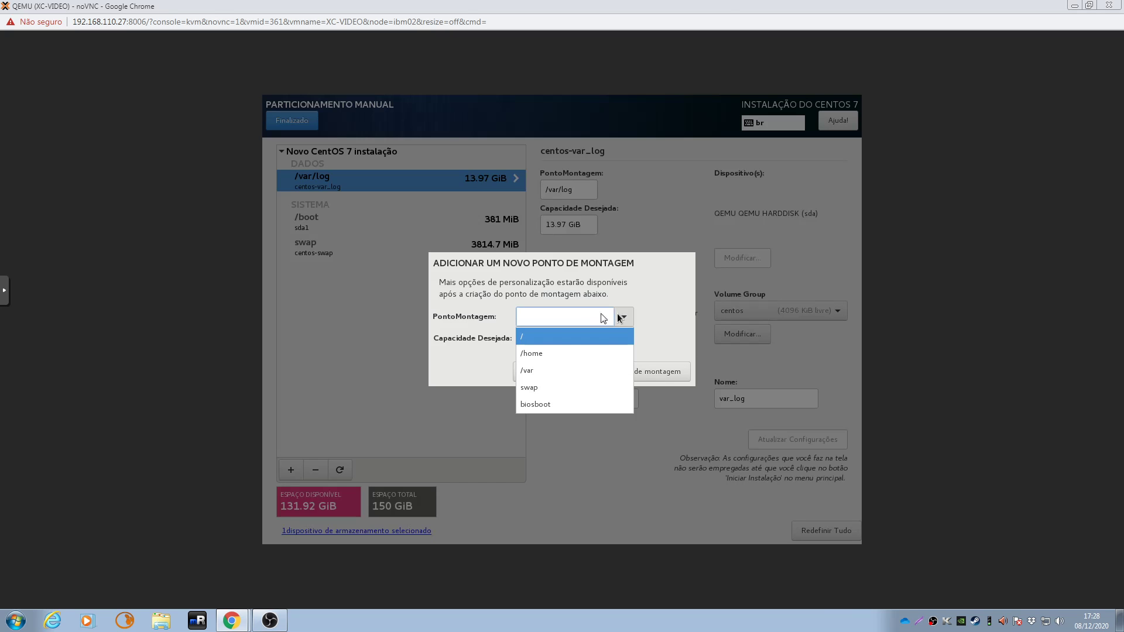
{"action": "left_click", "coordinate": [529, 337]}
{"action": "left_click", "coordinate": [539, 343]}
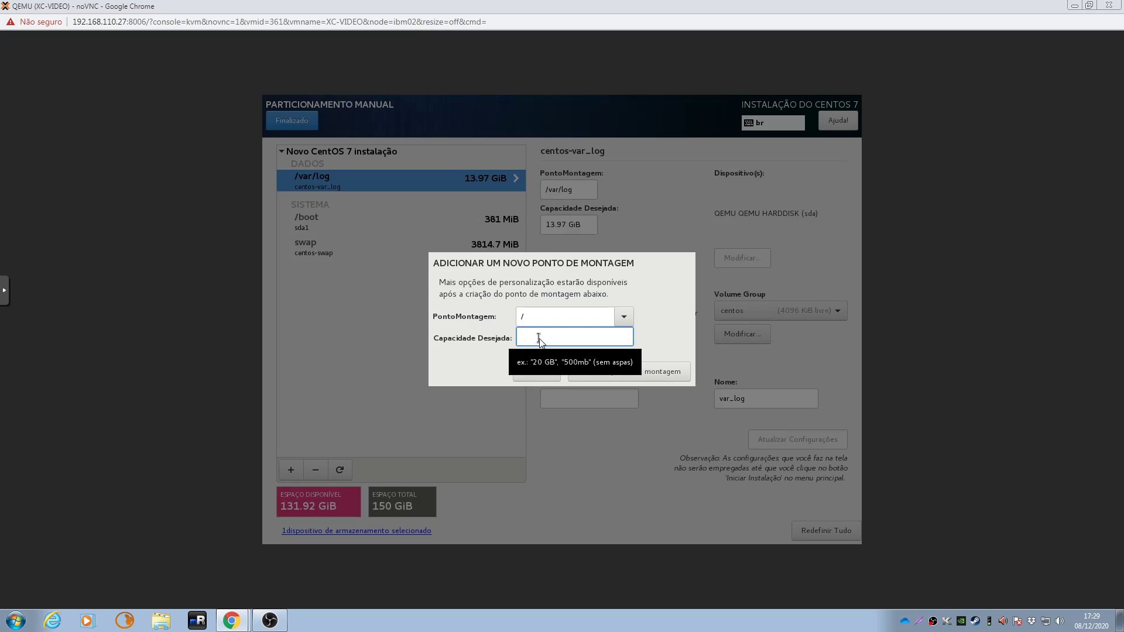
{"action": "type", "text": "30"}
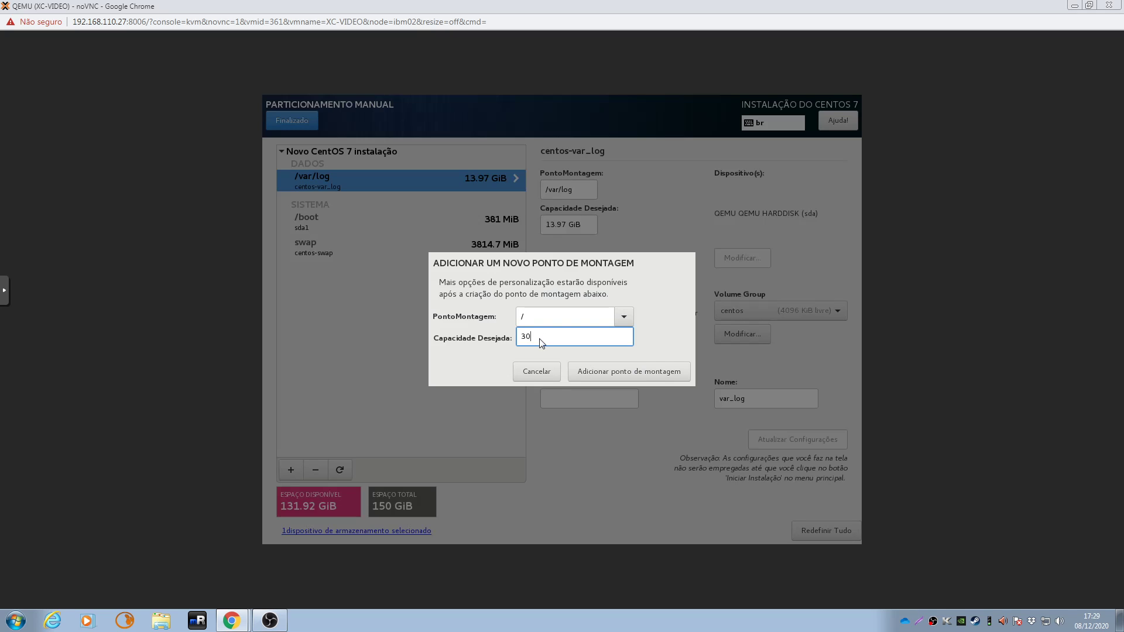
{"action": "type", "text": "GB"}
{"action": "left_click", "coordinate": [594, 378]}
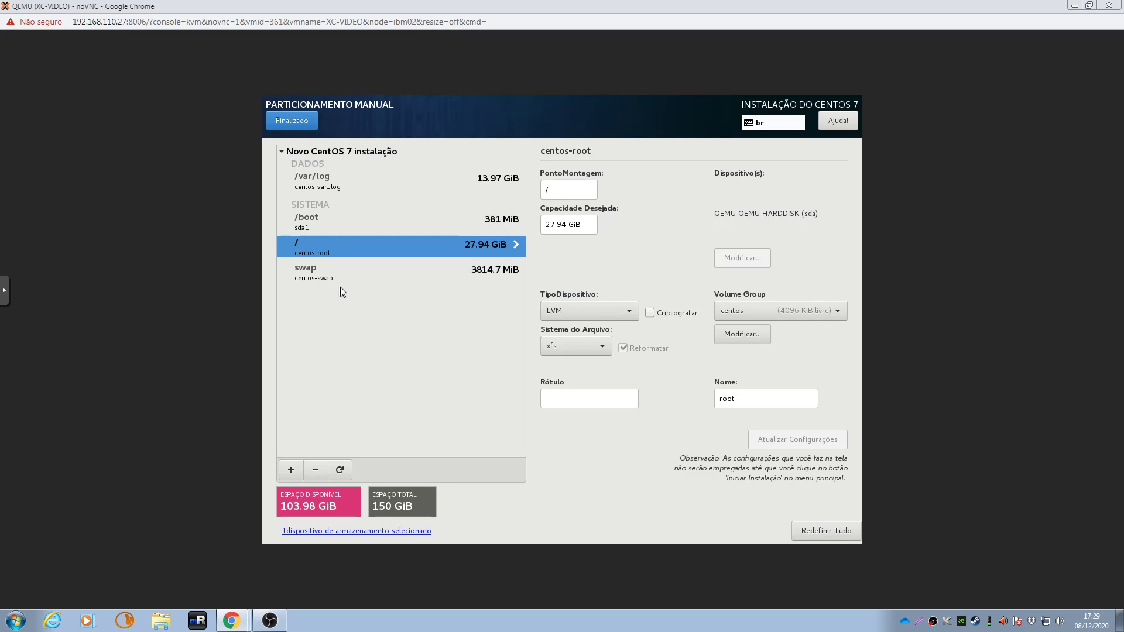
Add a custom /gravacoes mount point with a desired capacity of 100GB
{"action": "left_click", "coordinate": [290, 471]}
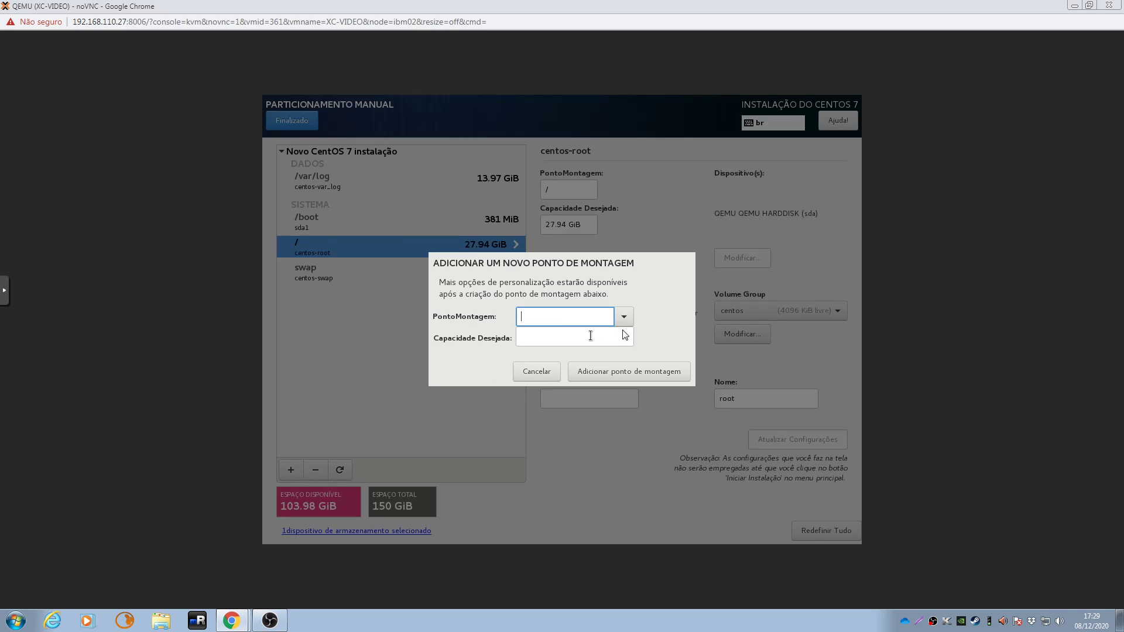
{"action": "type", "text": "/gravacoes"}
{"action": "left_click", "coordinate": [538, 340]}
{"action": "type", "text": "100"}
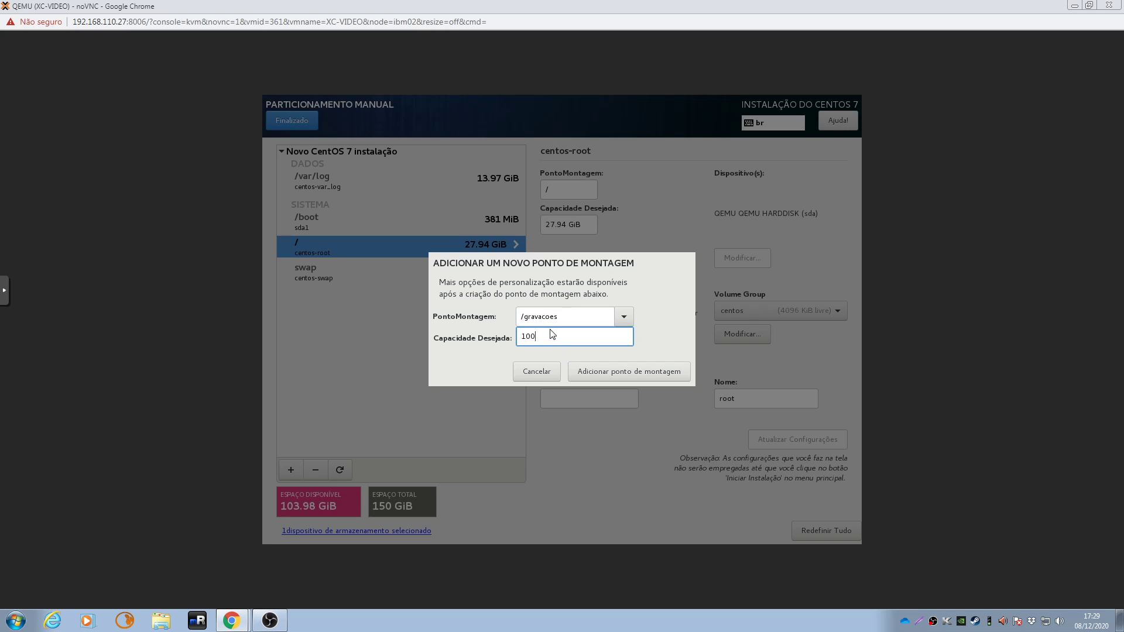
{"action": "type", "text": "GB"}
{"action": "left_click", "coordinate": [606, 377]}
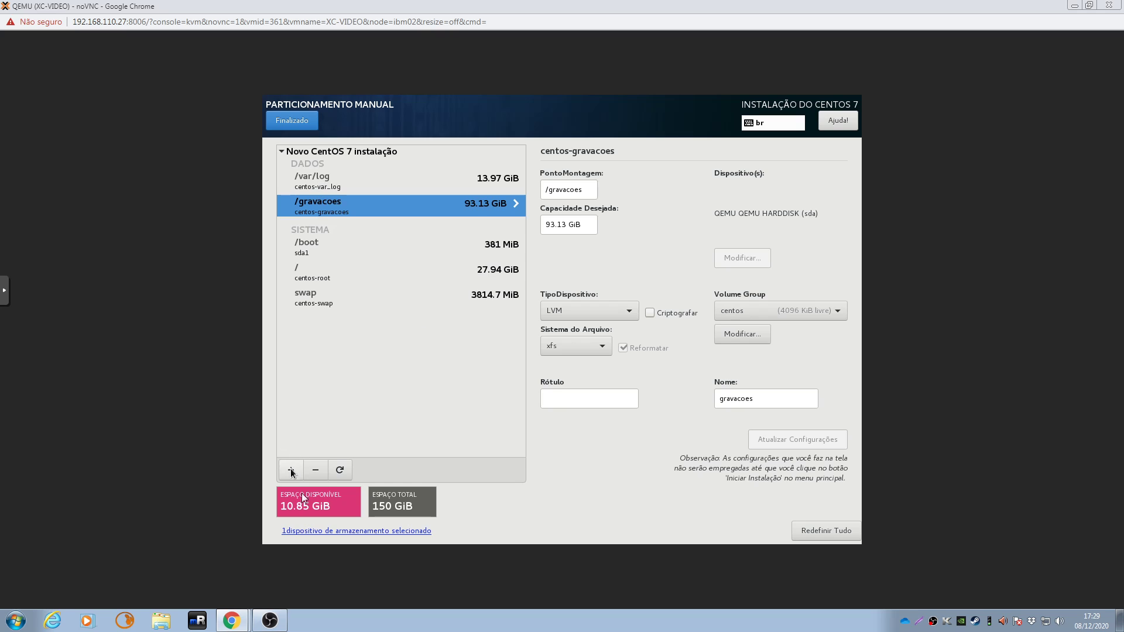
Finish the manual partitioning by accepting the summary of changes, and start the CentOS 7 installation
{"action": "left_click", "coordinate": [292, 120]}
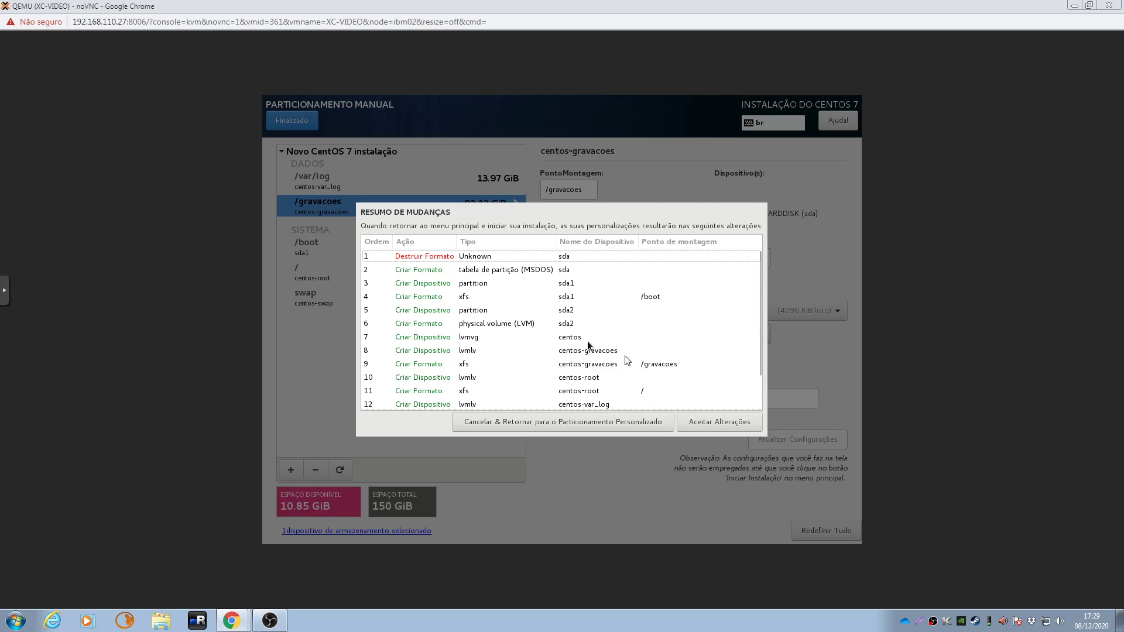
{"action": "left_click", "coordinate": [725, 424]}
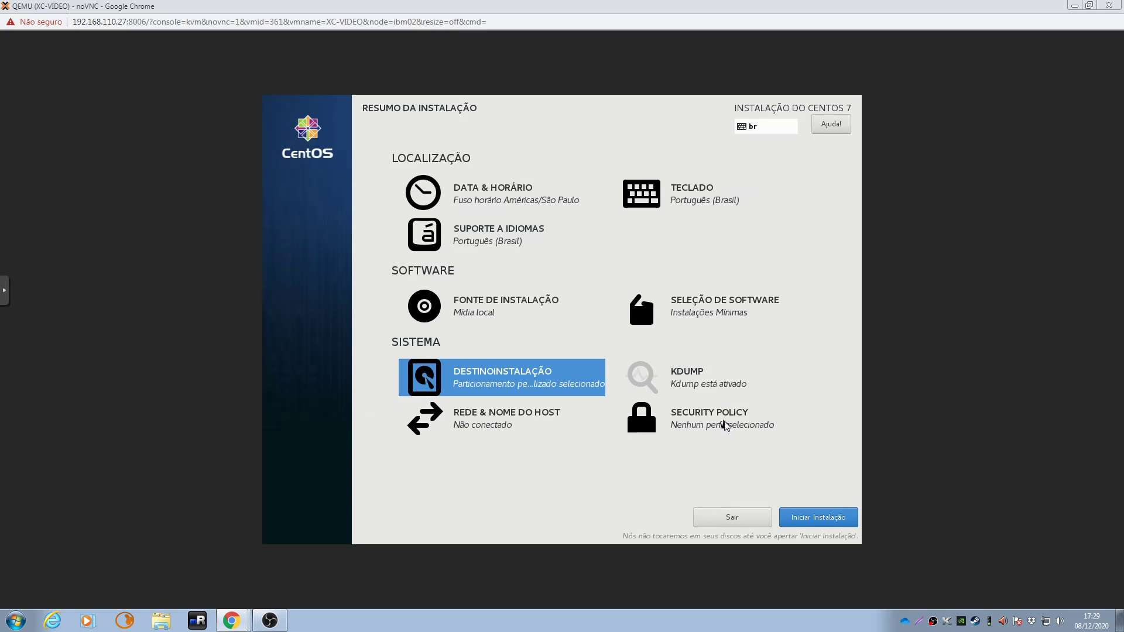
{"action": "left_click", "coordinate": [817, 515]}
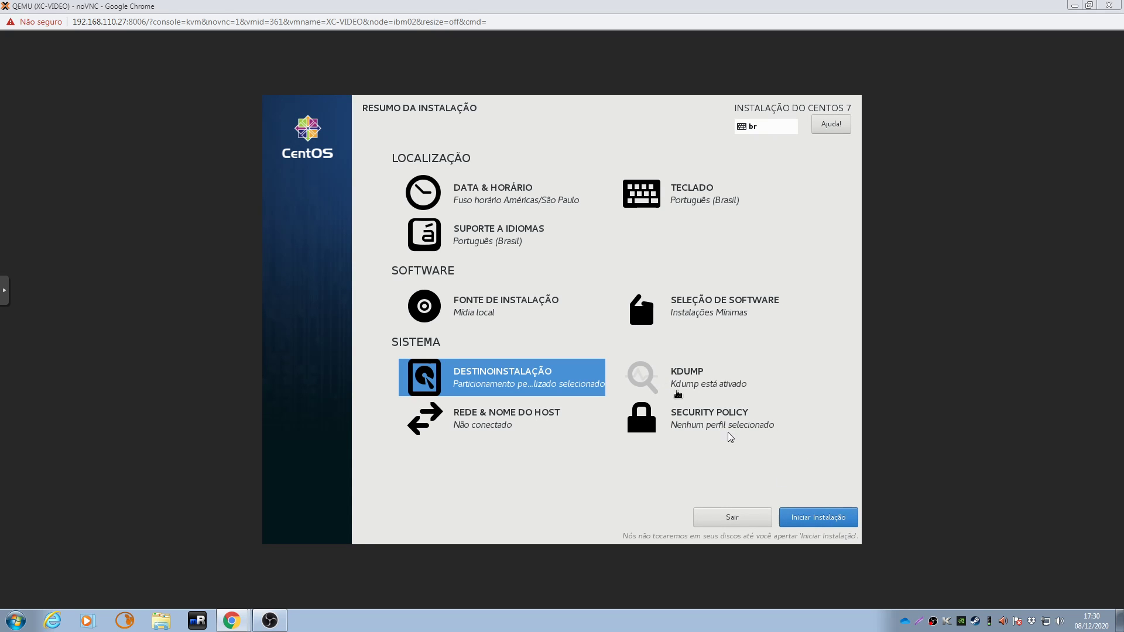
{"action": "left_click", "coordinate": [819, 518]}
{"action": "left_click", "coordinate": [822, 516]}
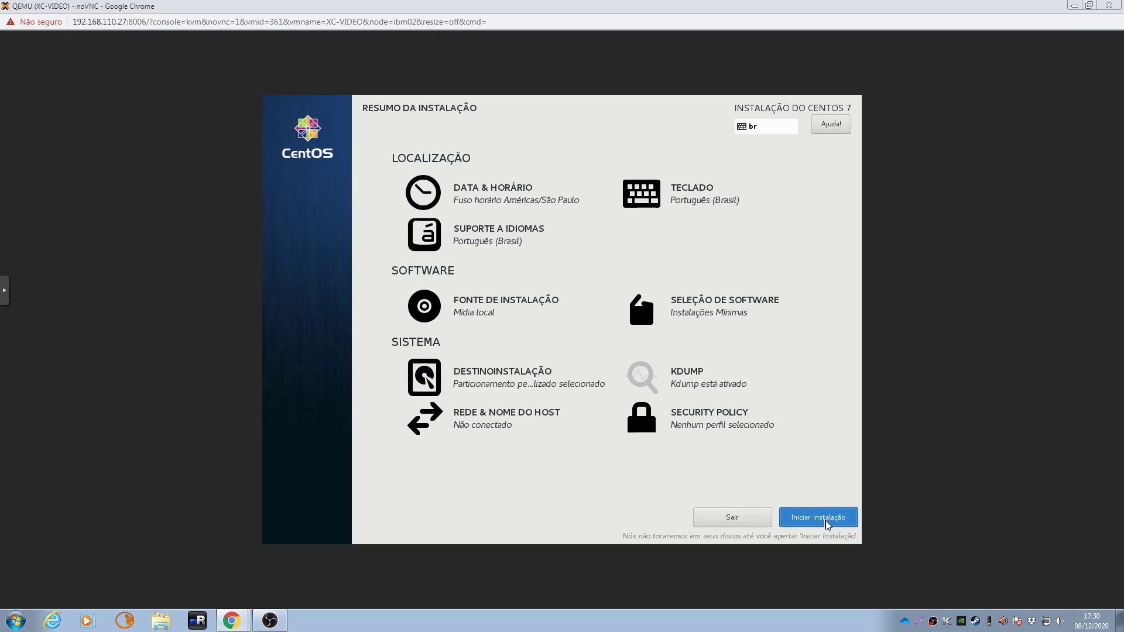
Set the root account password, entering it in both the password and confirmation fields
{"action": "left_click", "coordinate": [490, 198]}
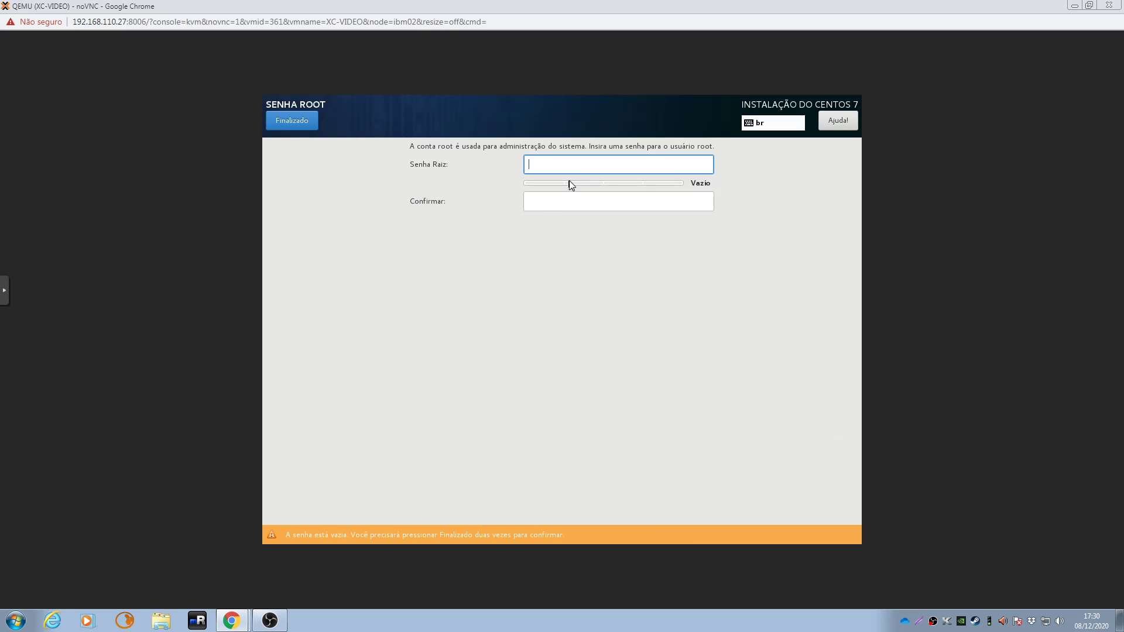
{"action": "type", "text": "x"}
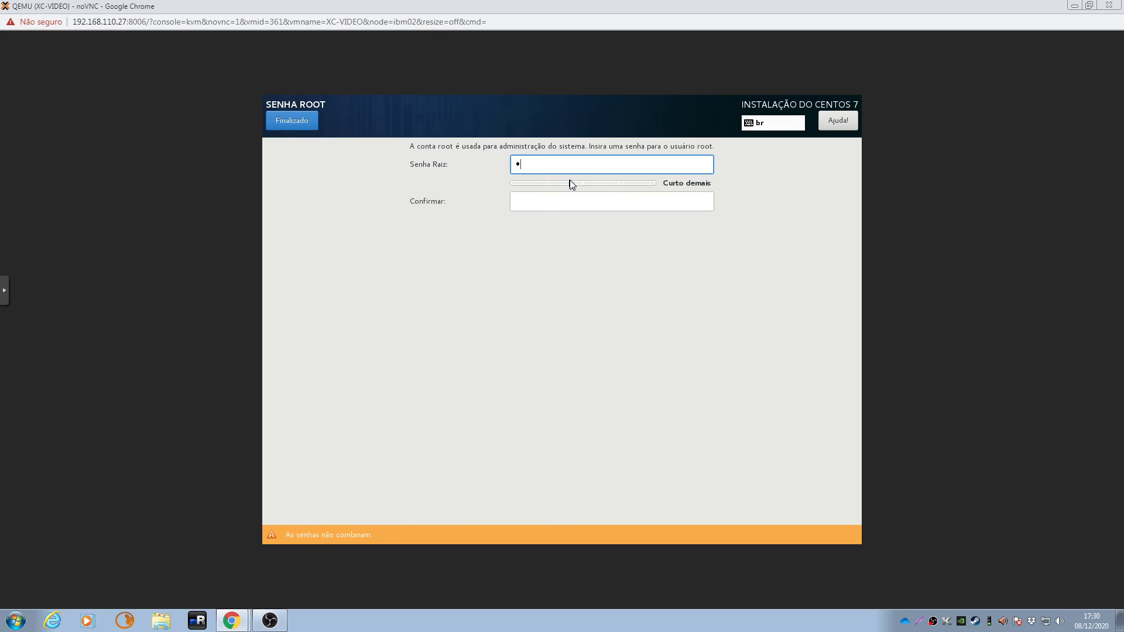
{"action": "type", "text": "xxxxxxx"}
{"action": "key", "text": "Tab"}
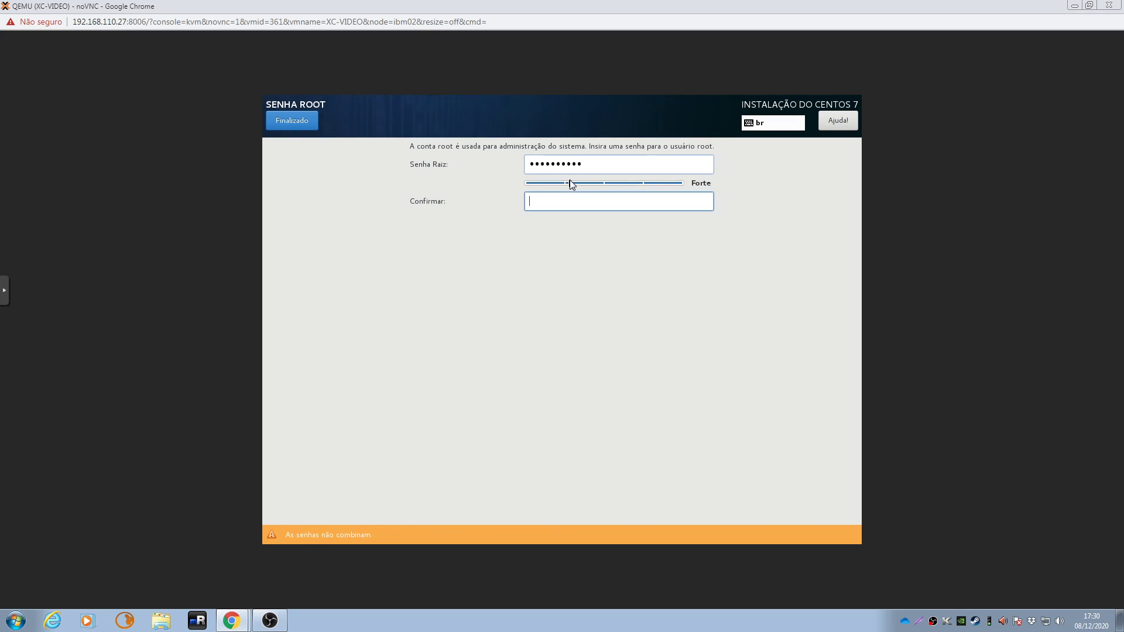
{"action": "type", "text": "xxxxxxxxx"}
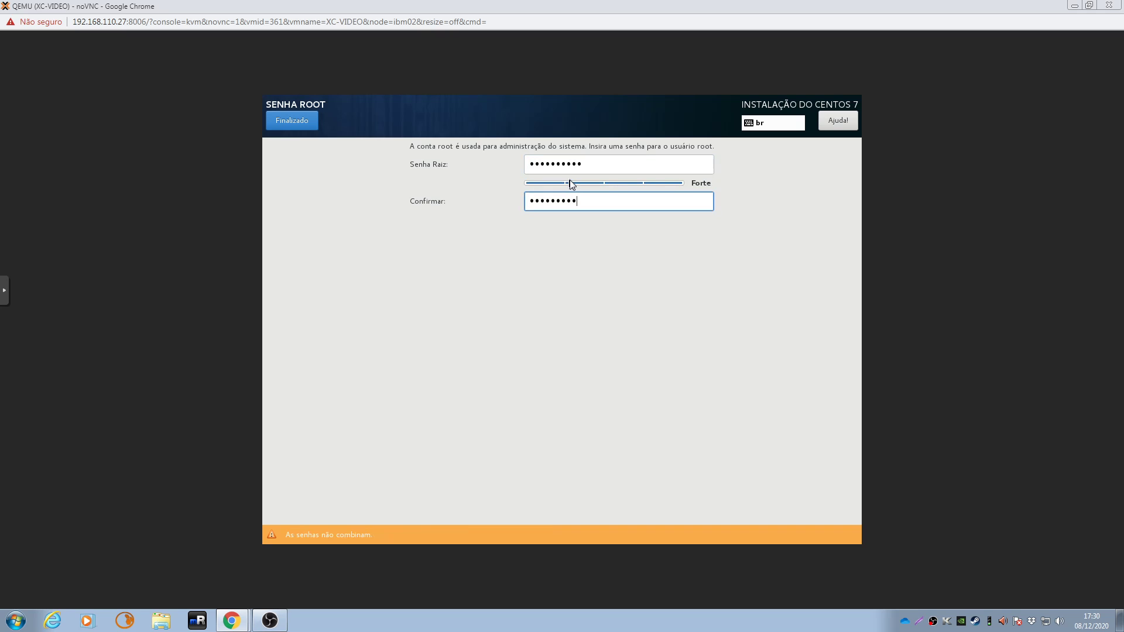
{"action": "type", "text": "x"}
{"action": "left_click", "coordinate": [293, 121]}
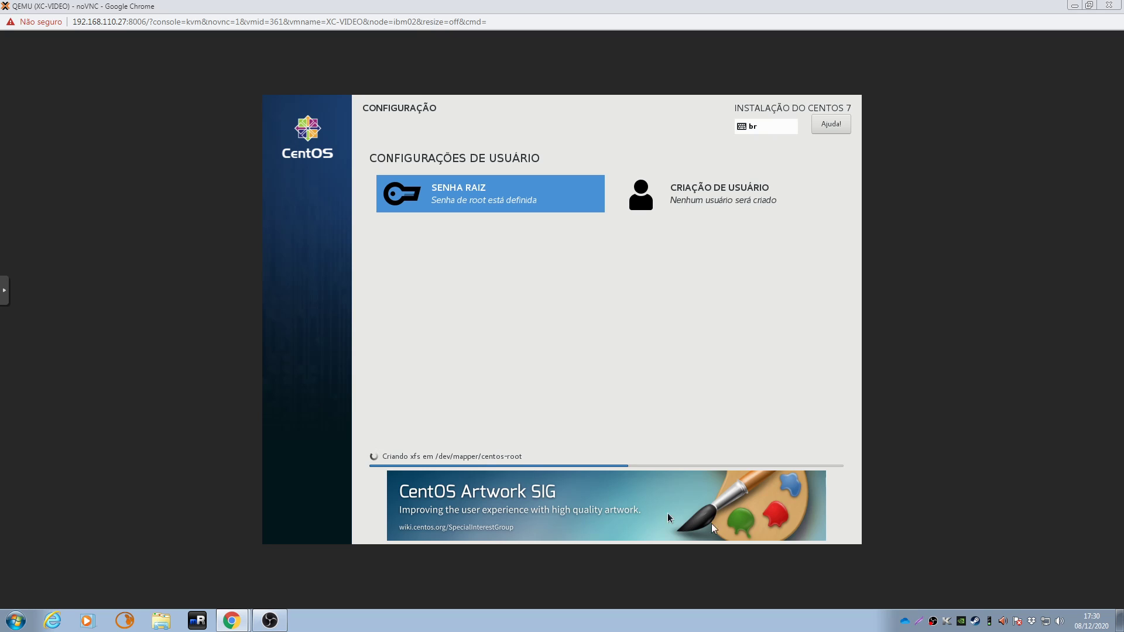
{"action": "right_click", "coordinate": [933, 621]}
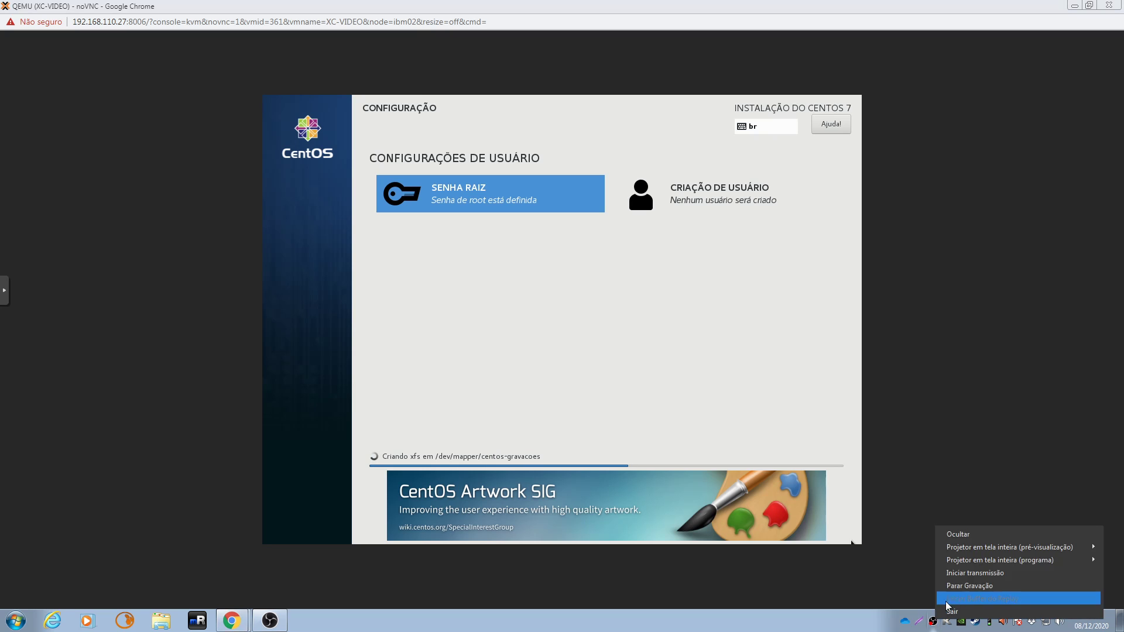